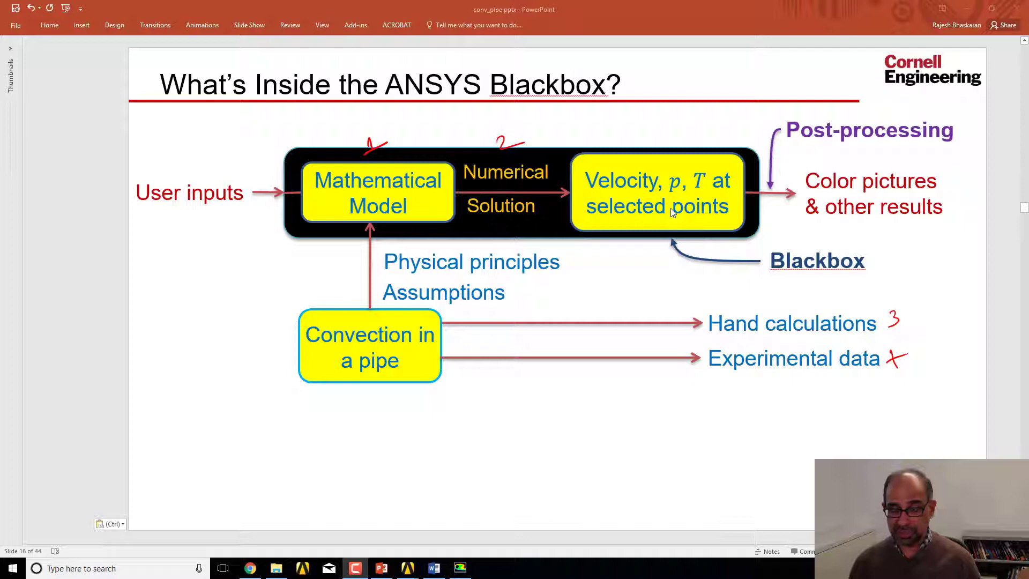
Advance the slideshow to slide 17, 'Discretization and Linearization: Overview', then switch toward Fluent
click(667, 233)
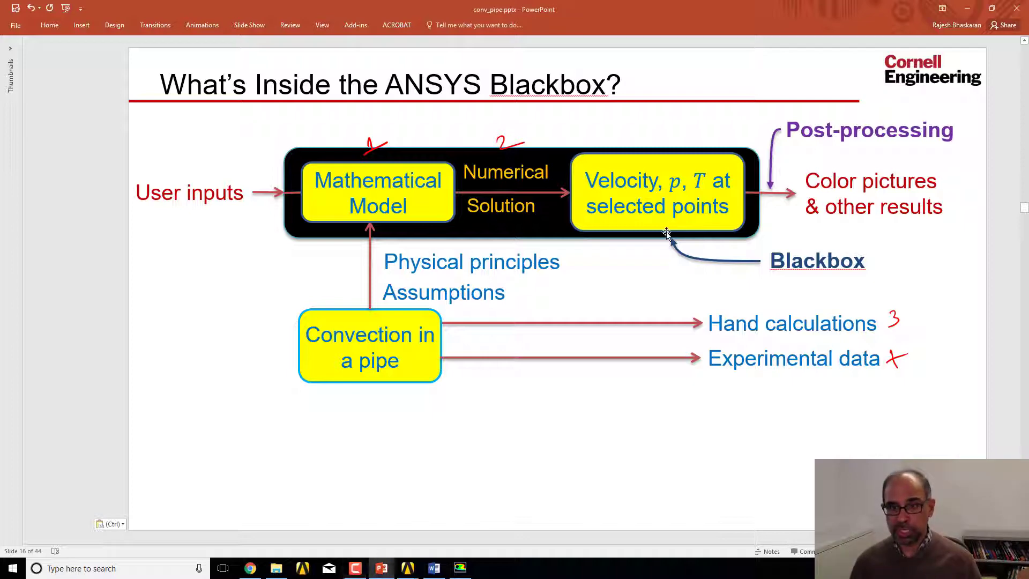
key(Page_Down)
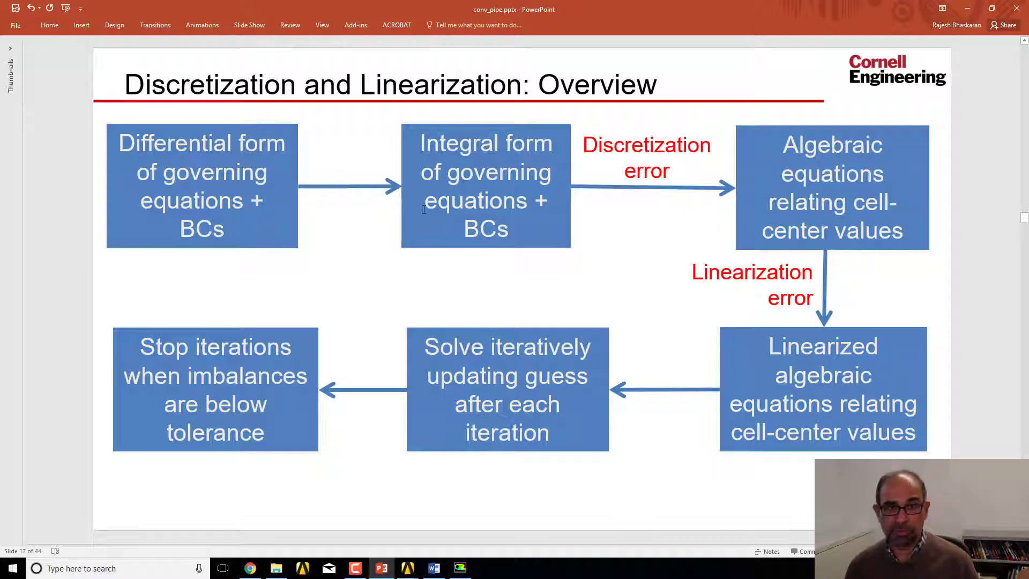
key(alt+Tab)
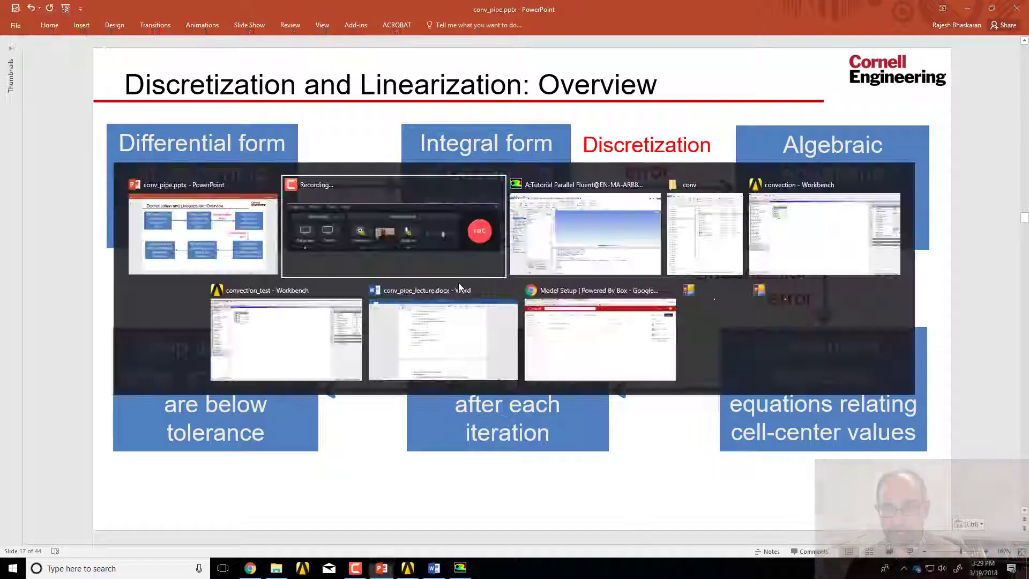
Show Fluent's Solution Methods: SIMPLE, Least Squares Cell Based gradient, second-order pressure, momentum and energy
key(alt+Tab)
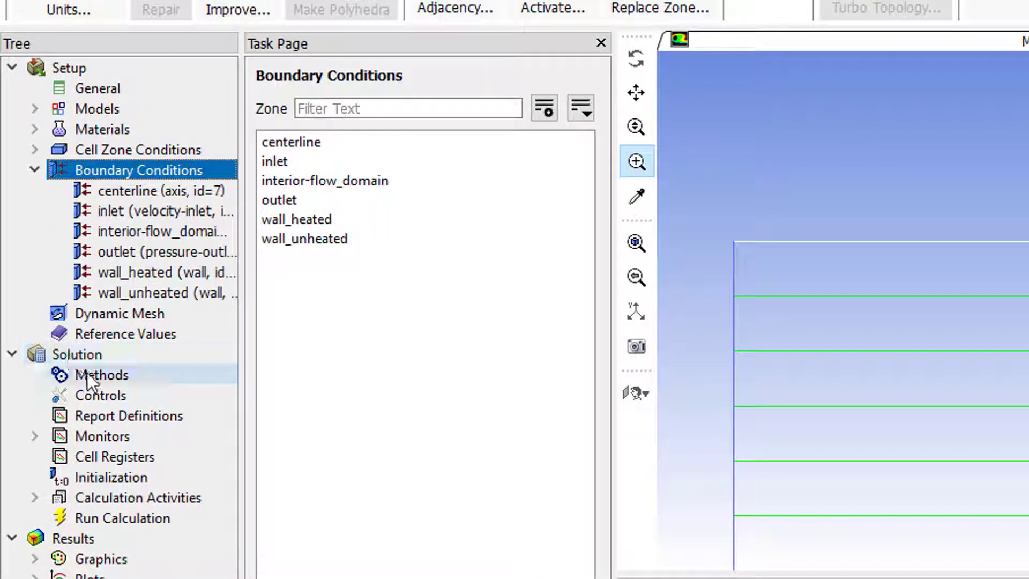
click(99, 374)
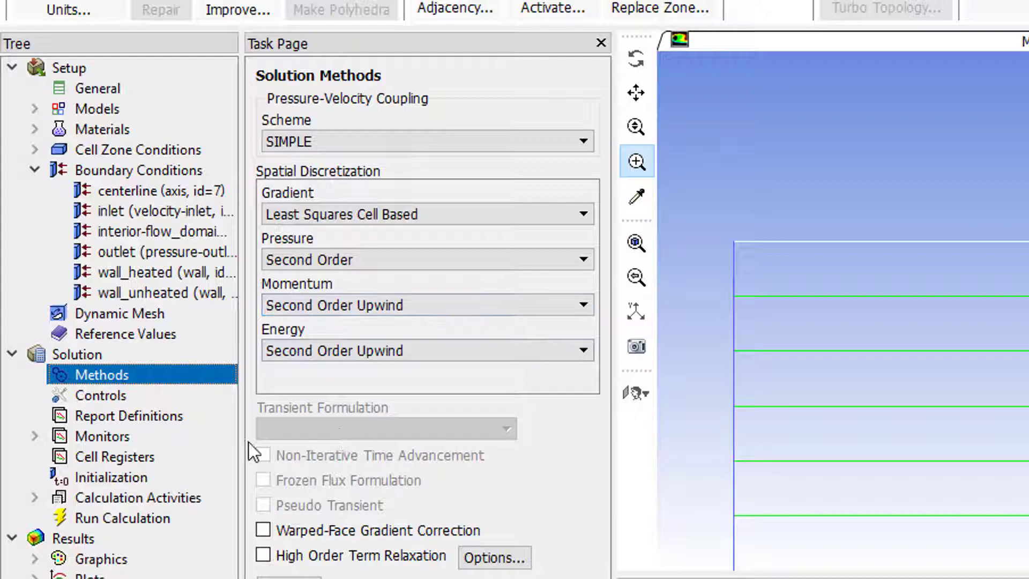
Choose Standard Initialization and set the initial axial velocity to 0.1 m/s
click(133, 478)
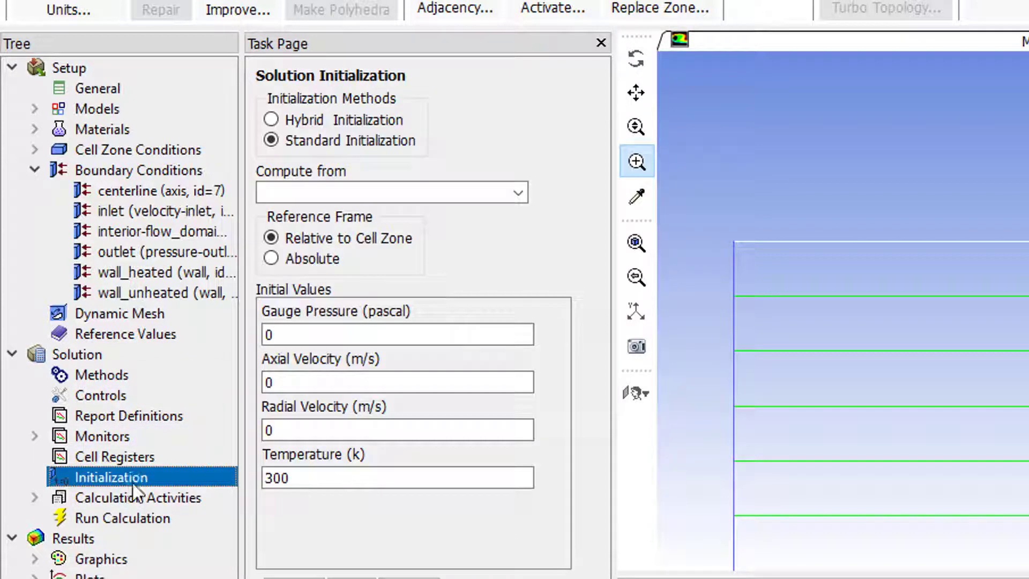
click(271, 120)
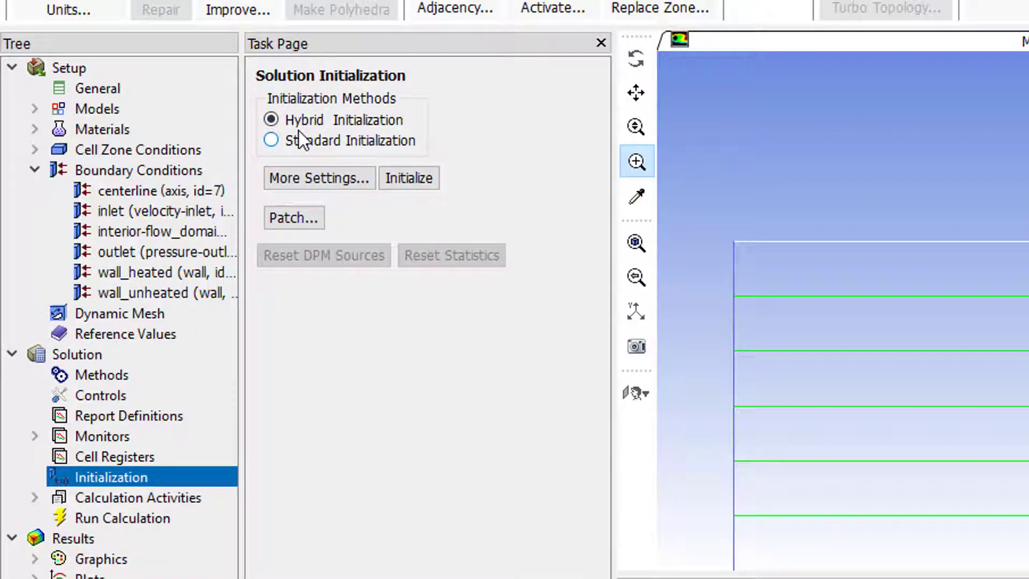
click(271, 141)
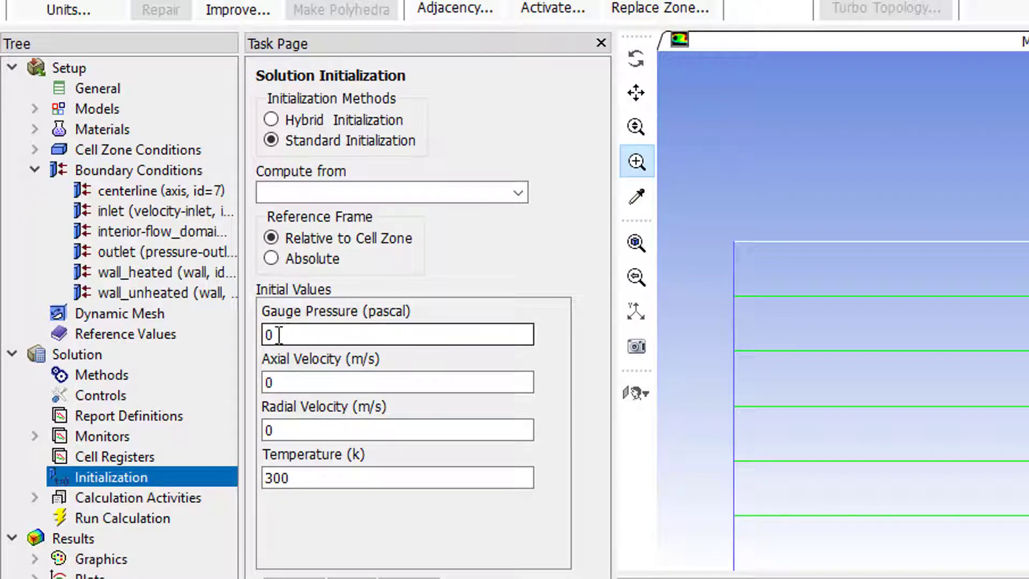
click(299, 382)
text(.1)
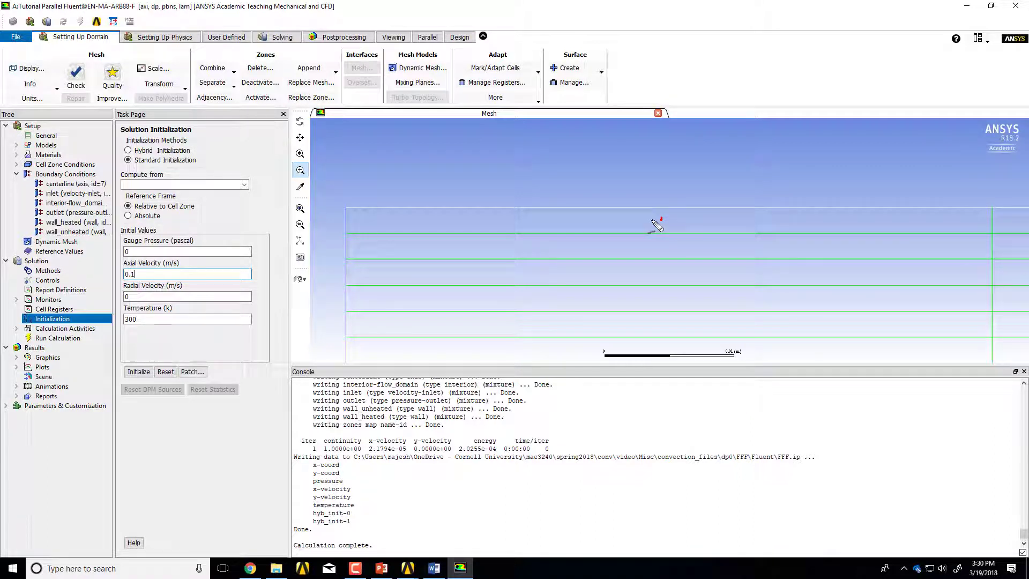
Mark up the initial values (0 Pa, 0.1 m/s, 0 m/s, 300 K) on screen for emphasis
drag(260, 244, 255, 334)
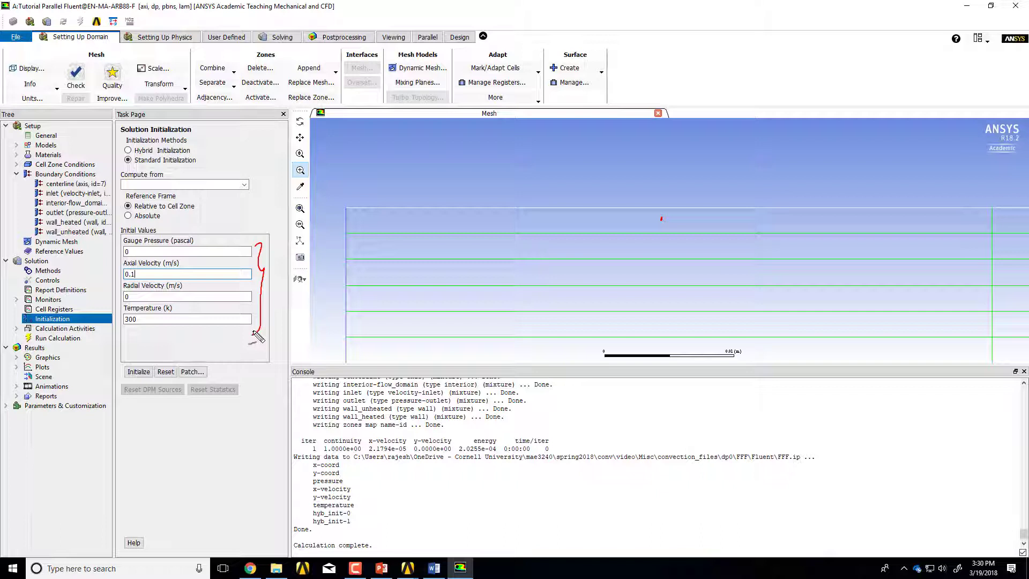
click(663, 246)
click(665, 271)
Initialize the flow field from the standard values, discarding the unsaved earlier data
key(Escape)
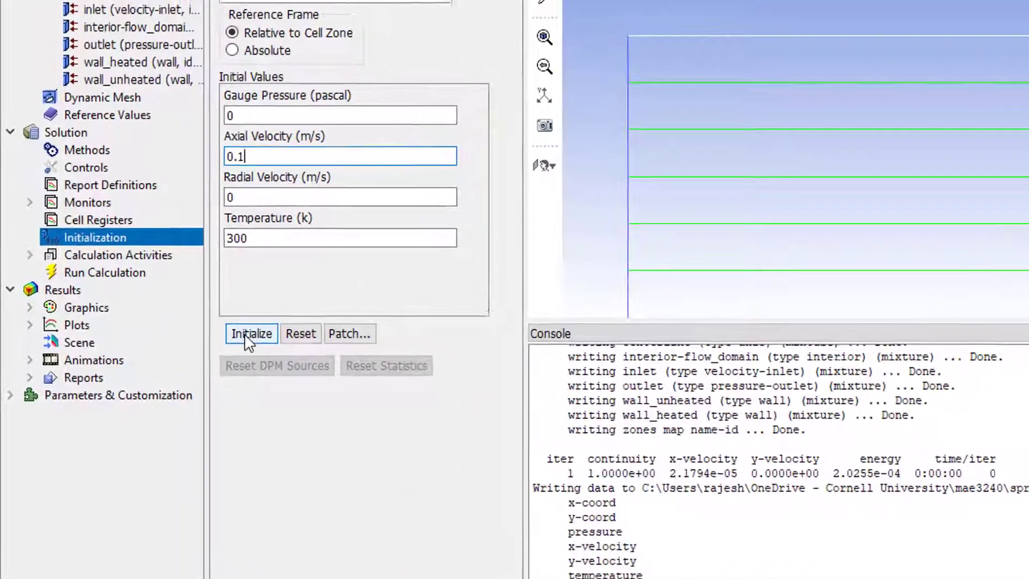
click(134, 372)
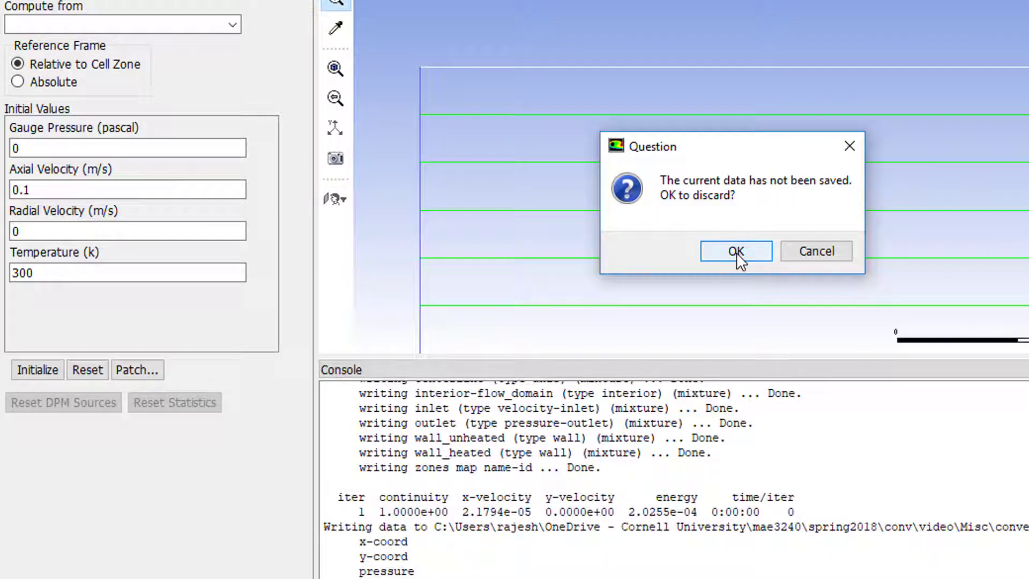
click(736, 252)
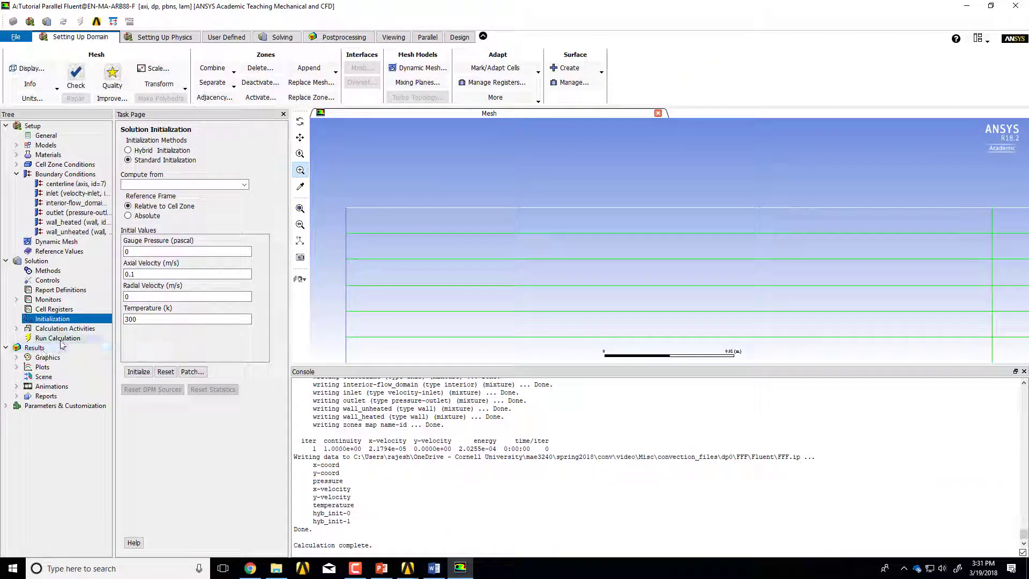
Run the solver with 1000 iterations; it converges at iteration 67
click(60, 339)
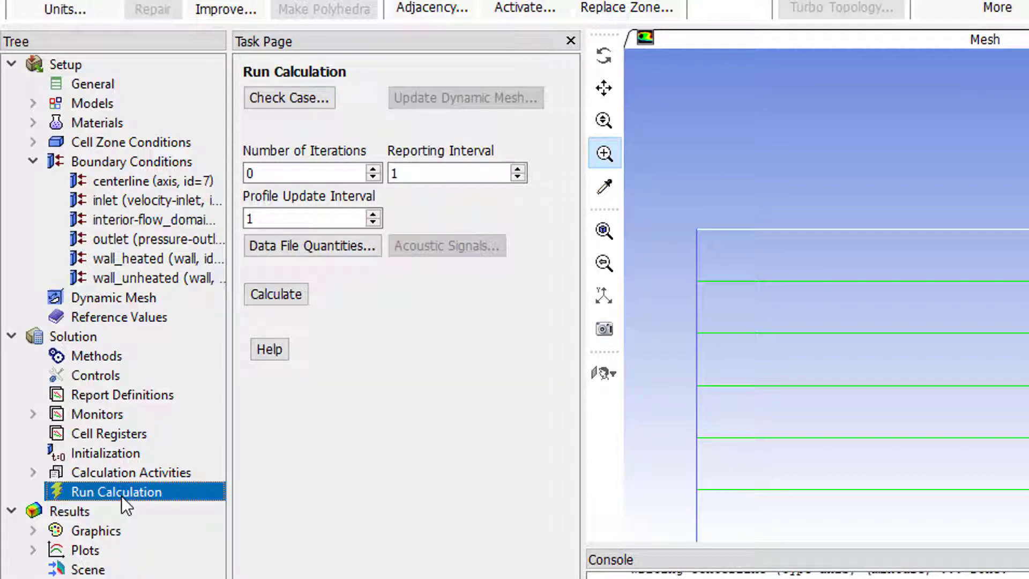
double_click(282, 172)
text(1)
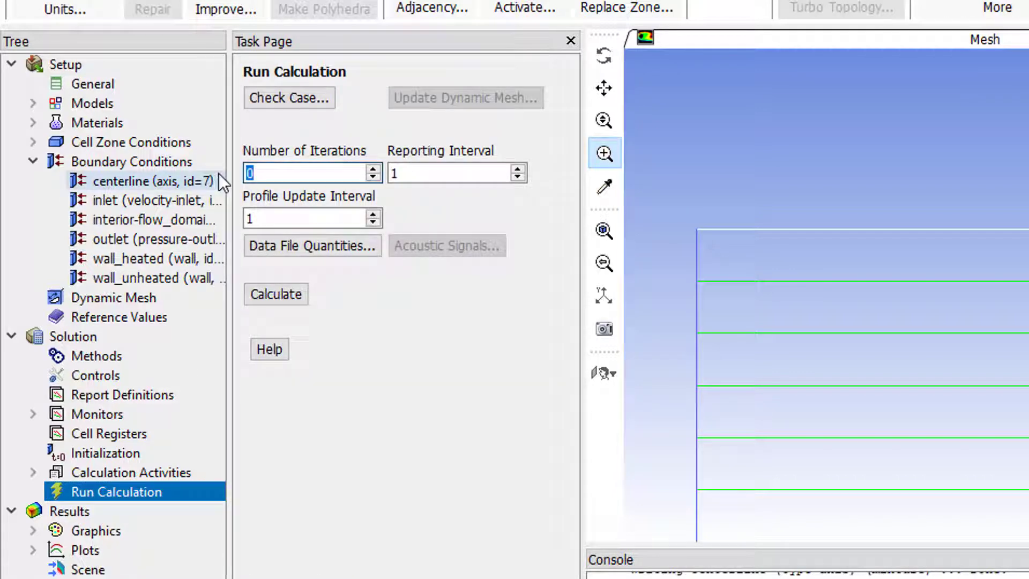
text(000)
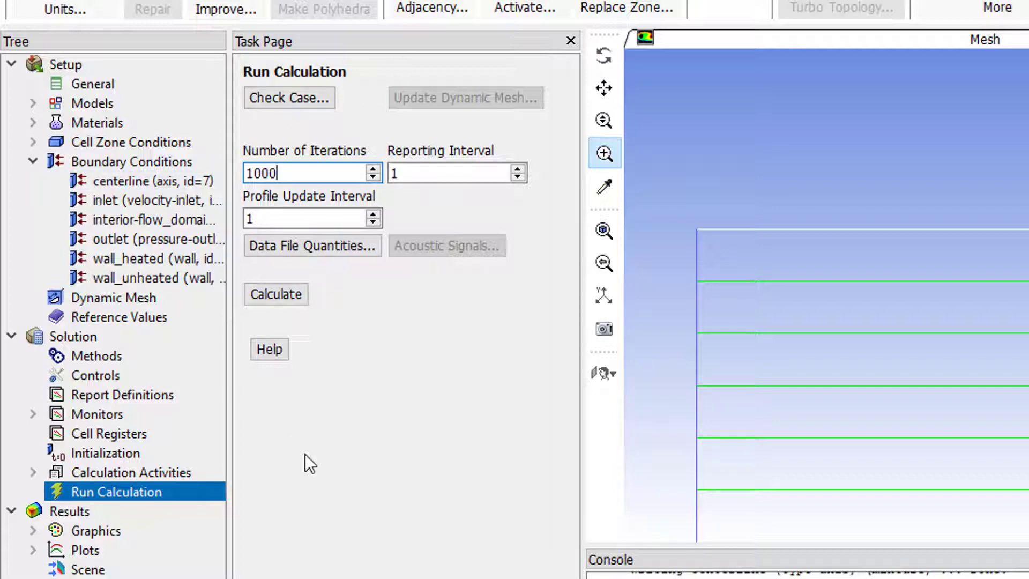
click(274, 293)
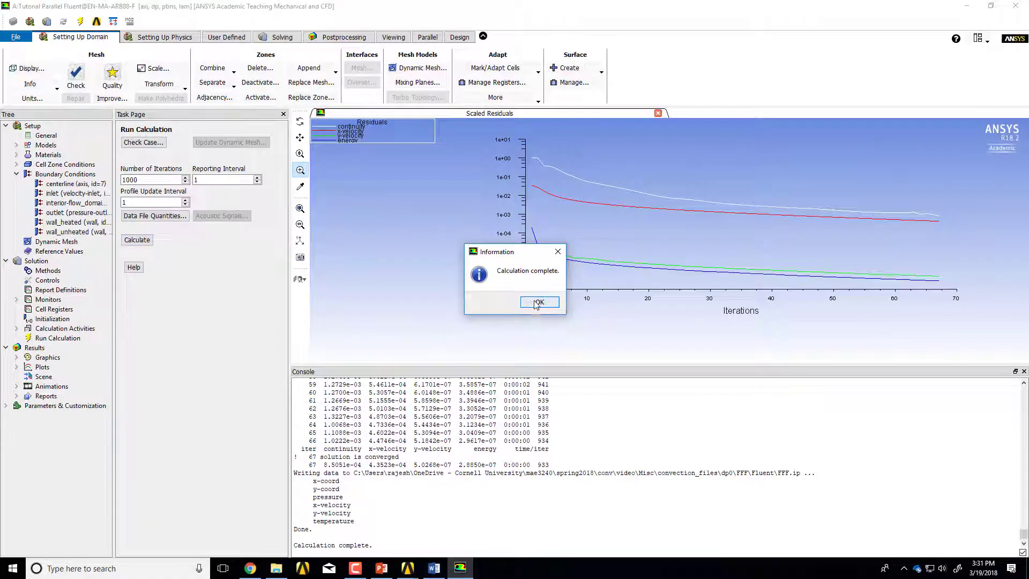
click(813, 361)
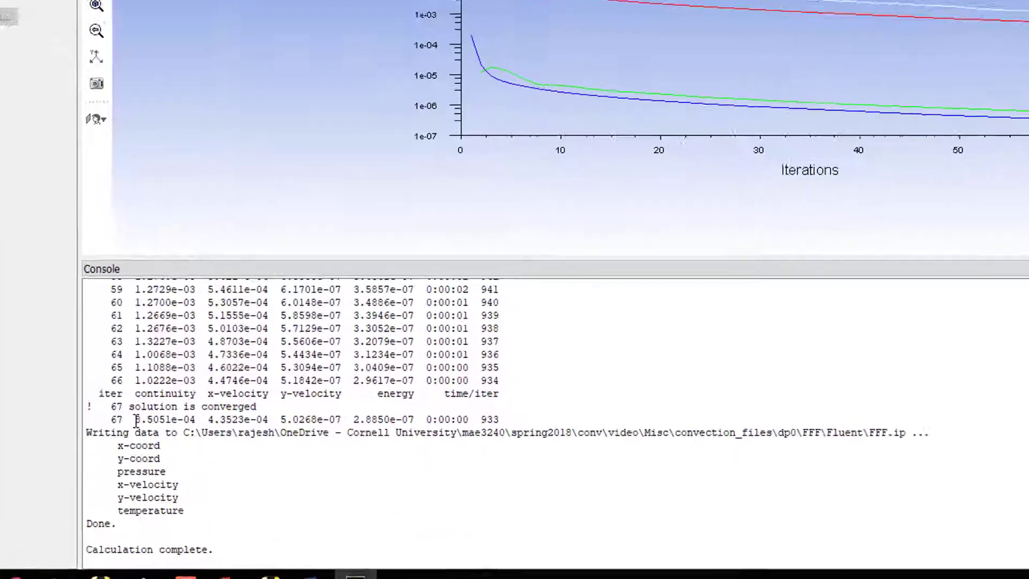
drag(119, 416, 184, 417)
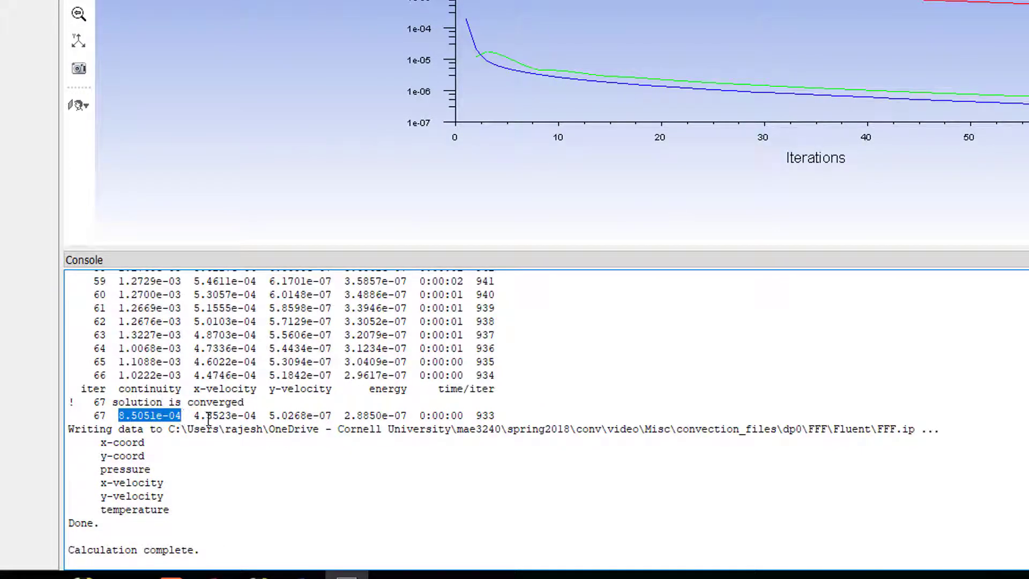
click(195, 417)
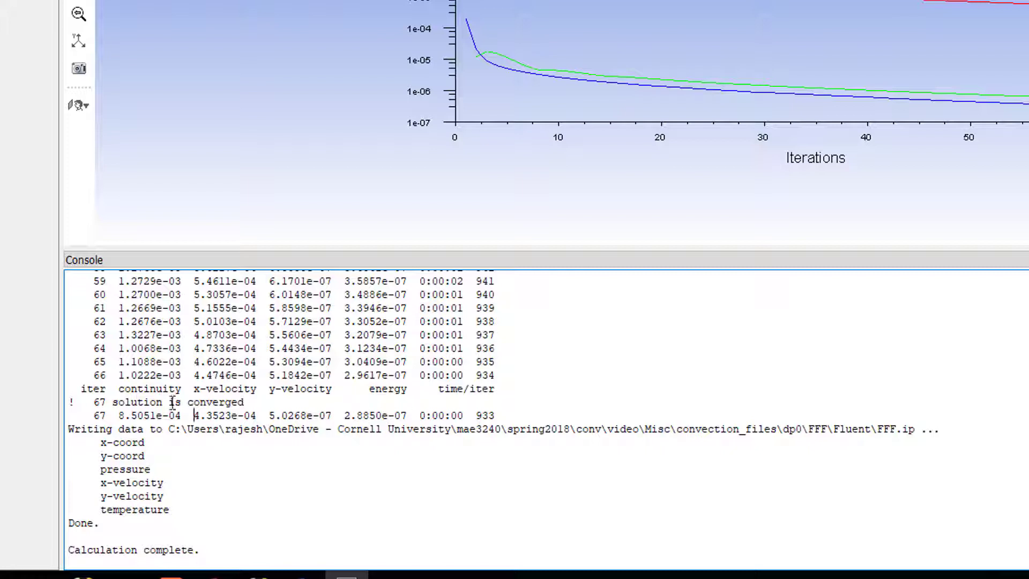
Bring PowerPoint back to the front, showing slide 17 'Discretization and Linearization: Overview'
key(alt+Tab)
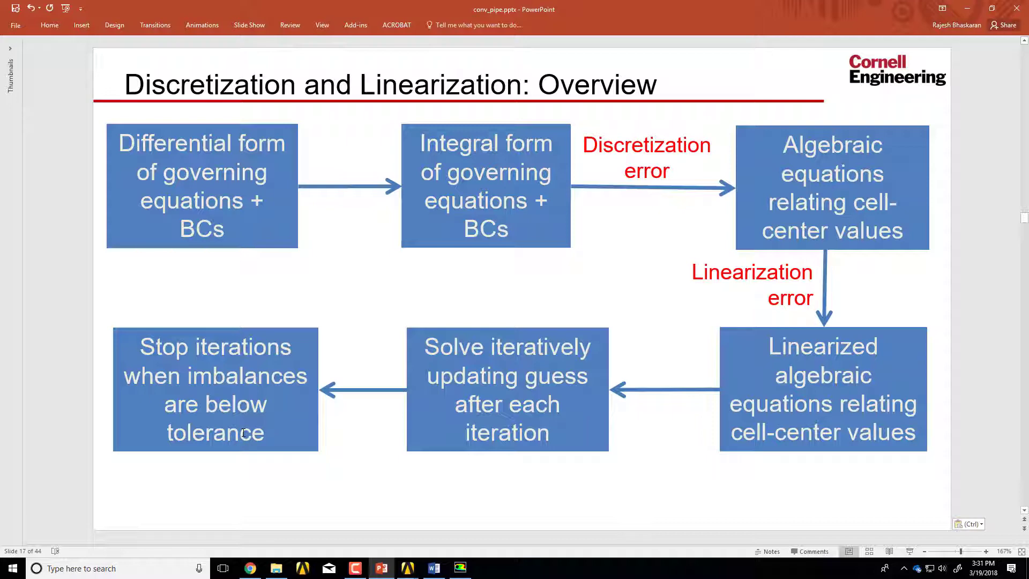
In the Residual Monitors, set continuity, x-velocity, y-velocity and energy absolute criteria to 1e-6
key(alt+Tab)
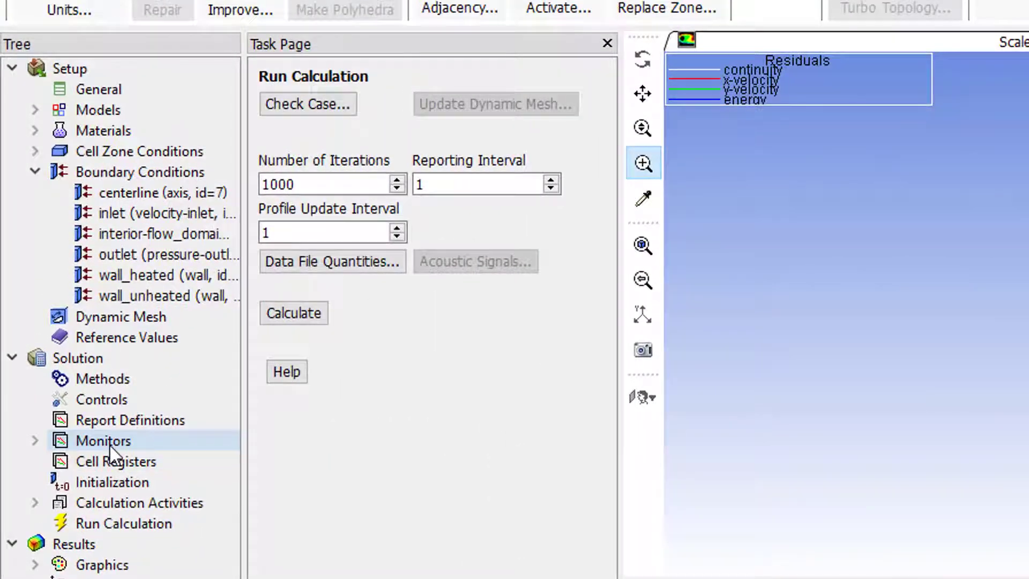
double_click(52, 301)
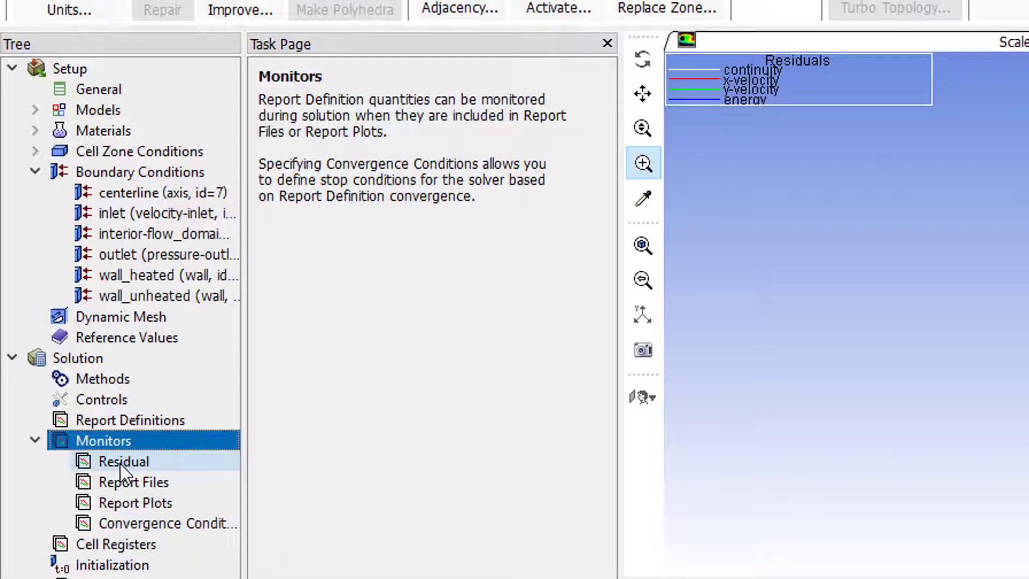
double_click(120, 462)
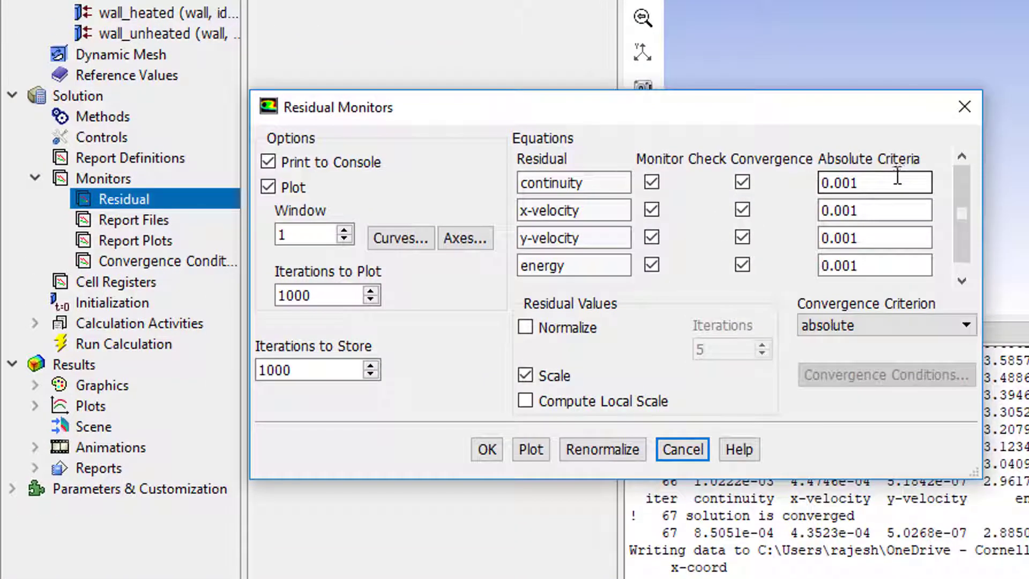
double_click(897, 177)
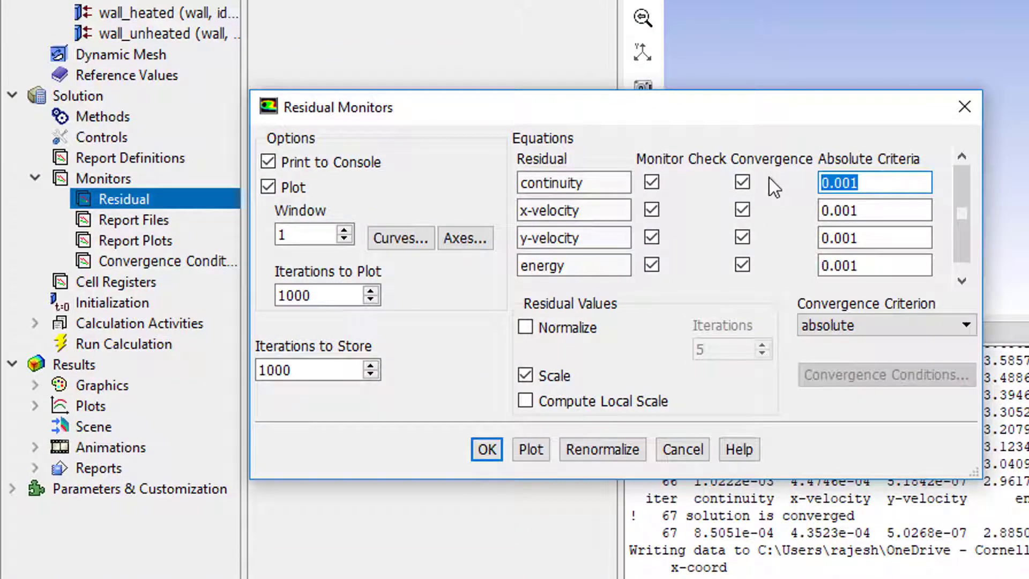
text(1e-6)
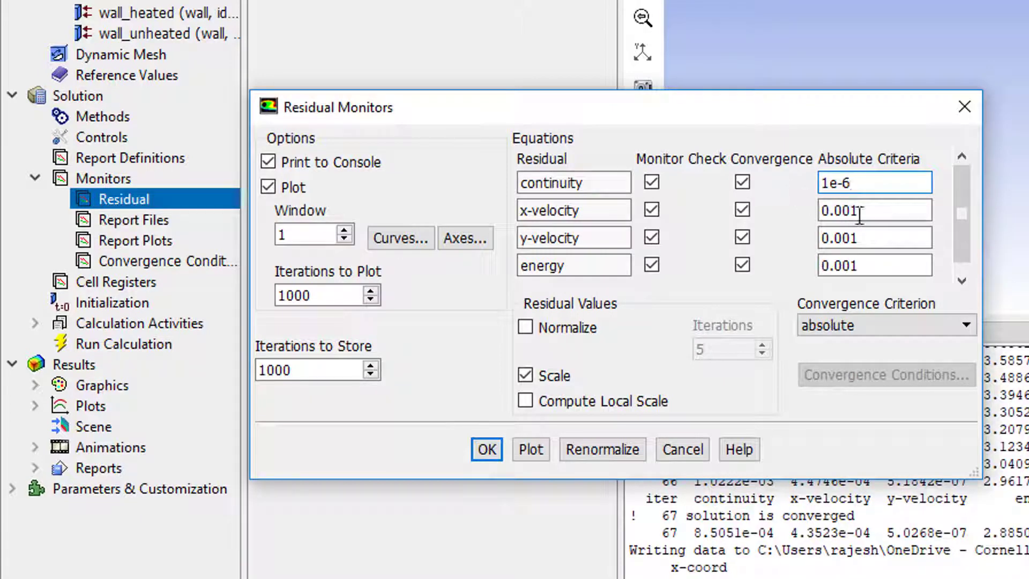
double_click(859, 214)
text(1e-6)
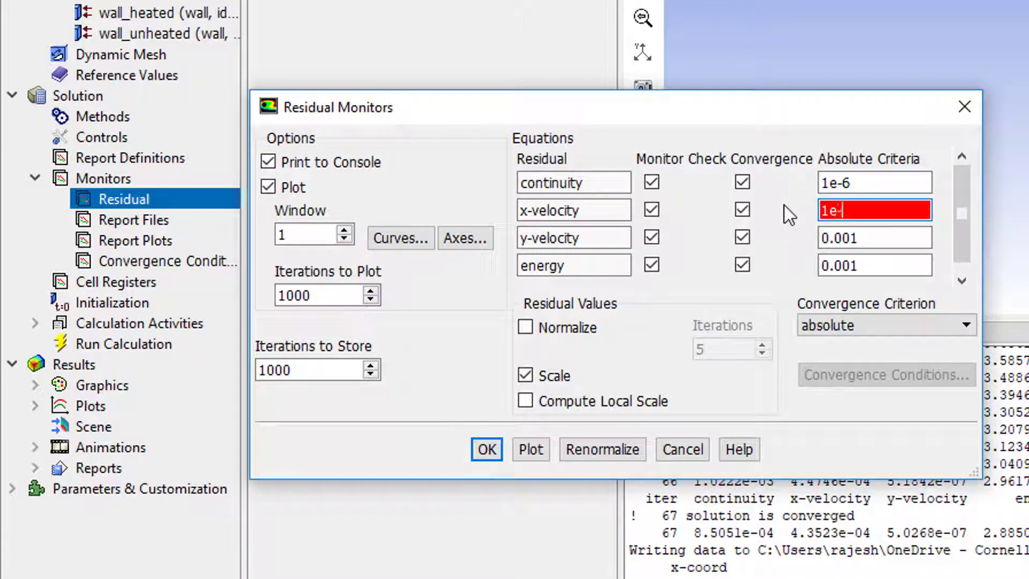
double_click(889, 238)
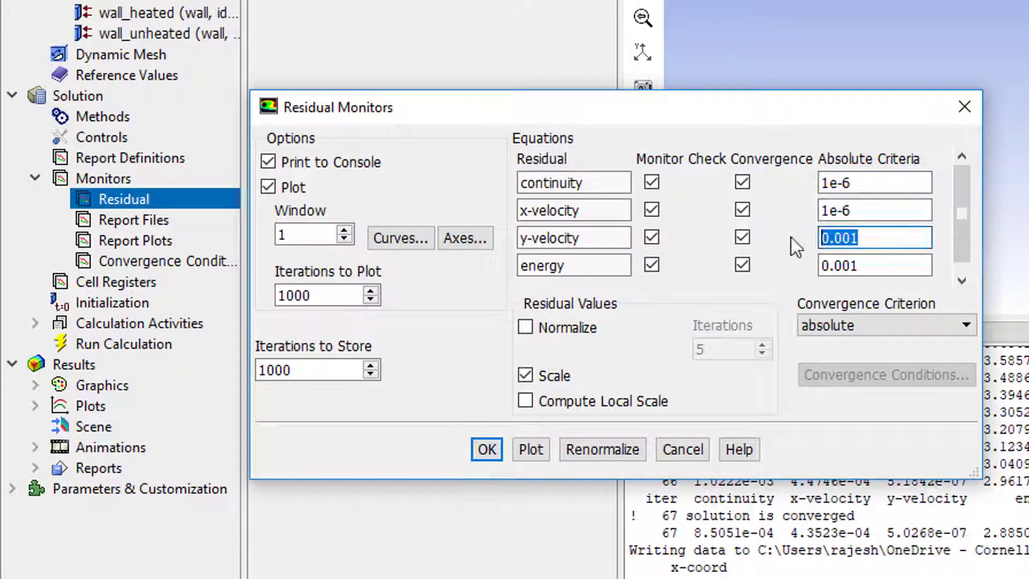
text(1e-6)
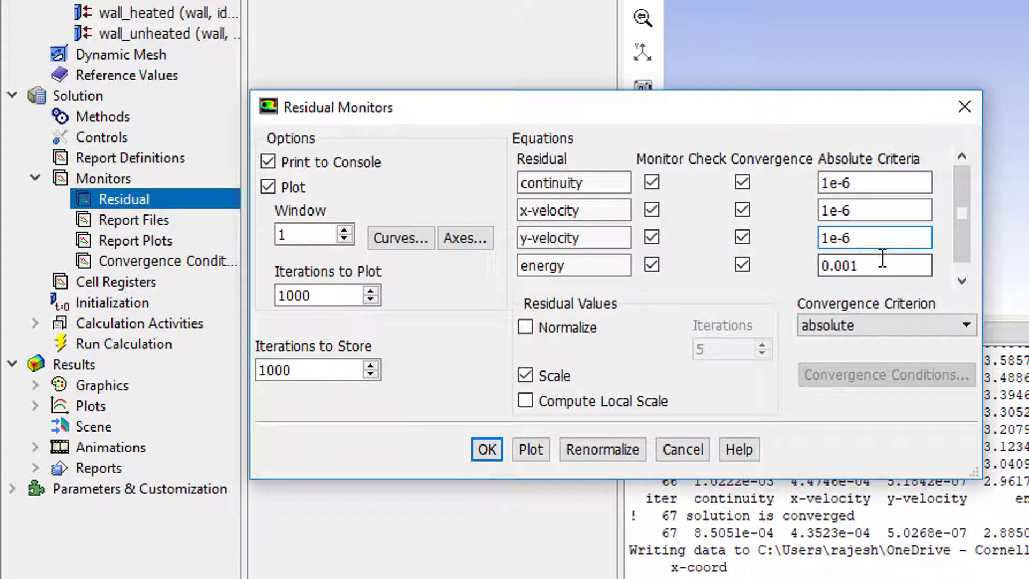
double_click(852, 266)
text(1e-6)
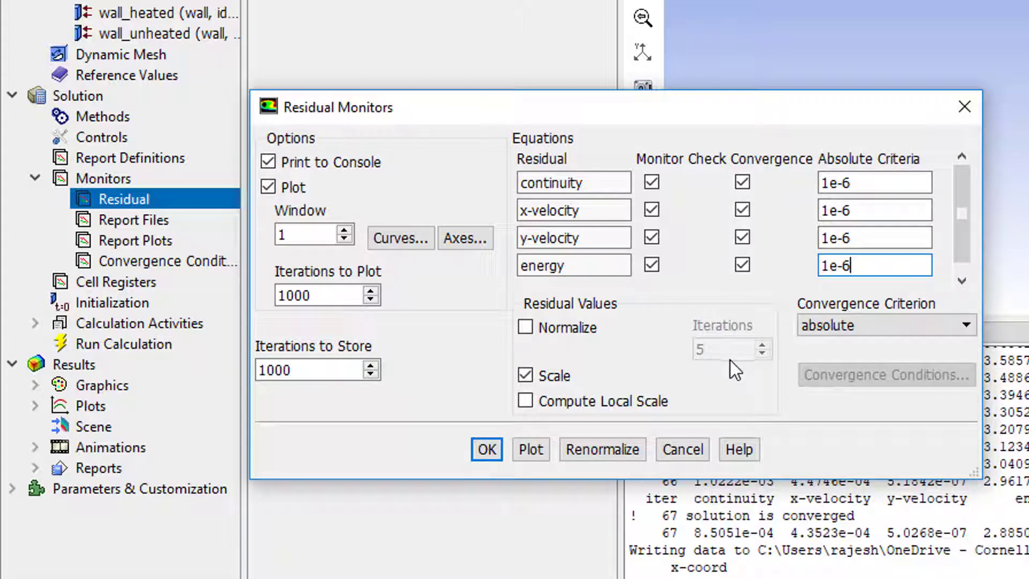
Apply the 1e-6 criteria and rerun to convergence at iteration 346, then return to PowerPoint
click(487, 453)
click(134, 346)
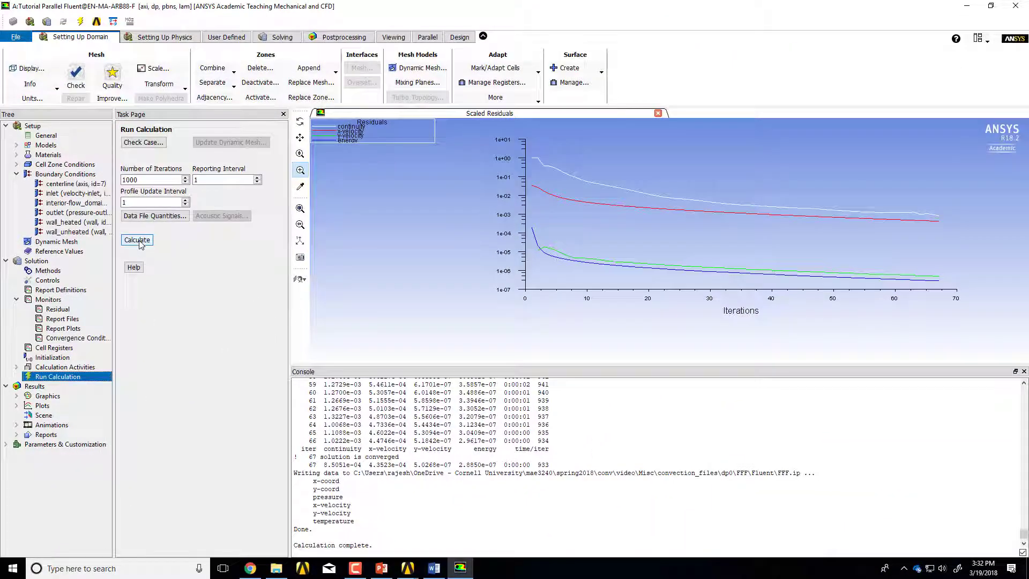
click(138, 241)
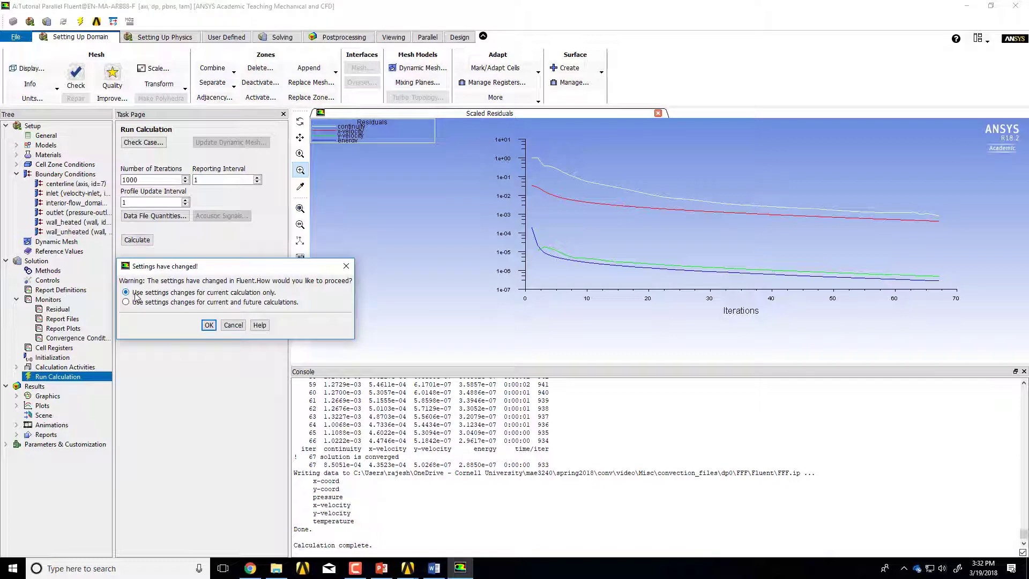
click(208, 324)
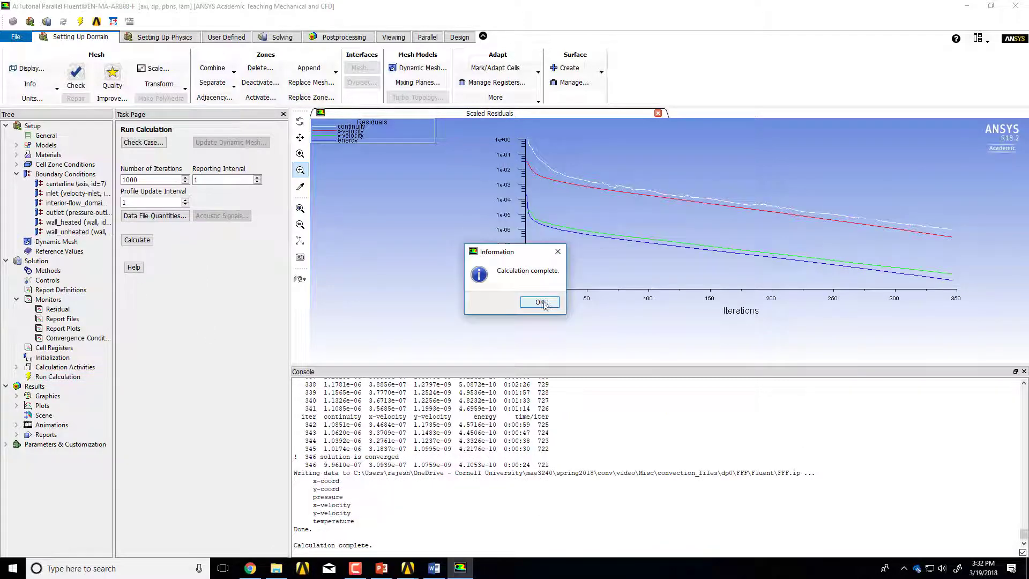
click(540, 301)
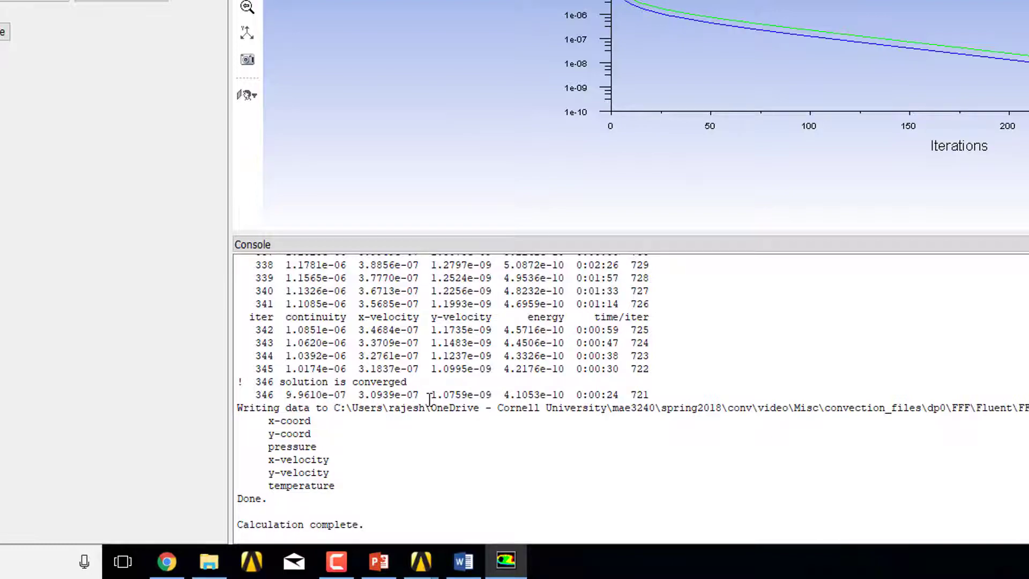
key(alt+Tab)
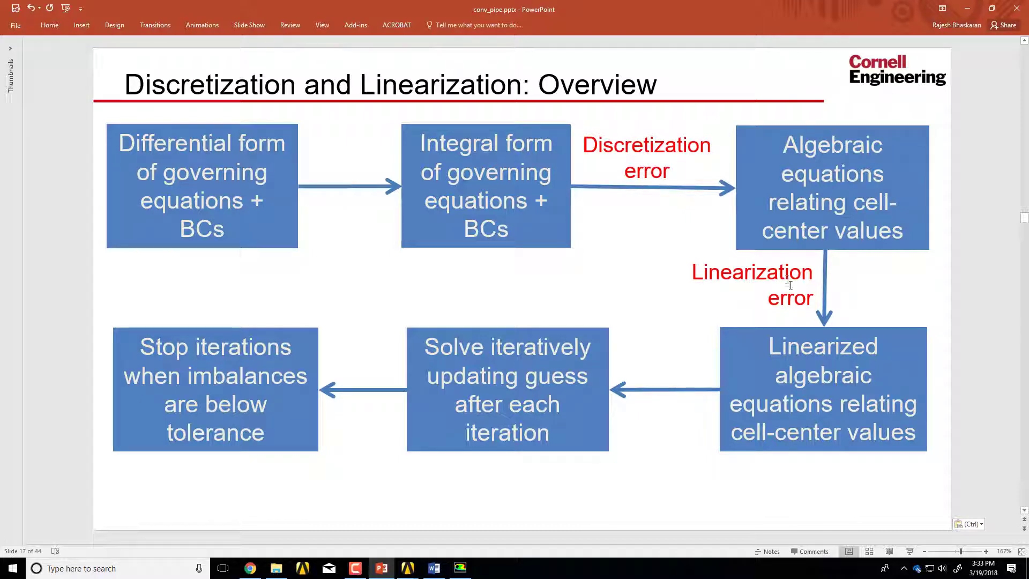
Return to the converged Fluent session and bring up the File options for saving the project
key(alt+Tab)
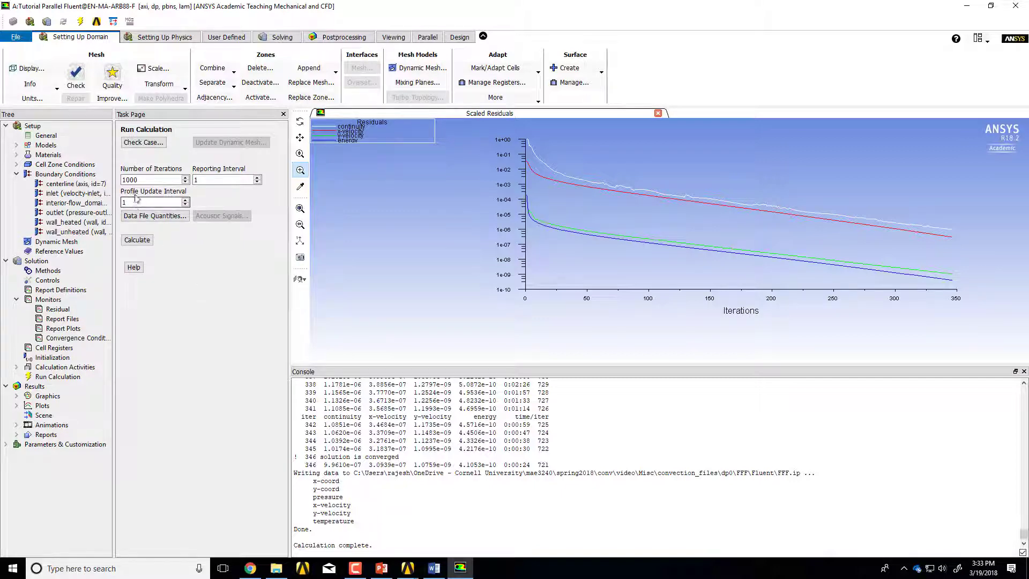
click(16, 36)
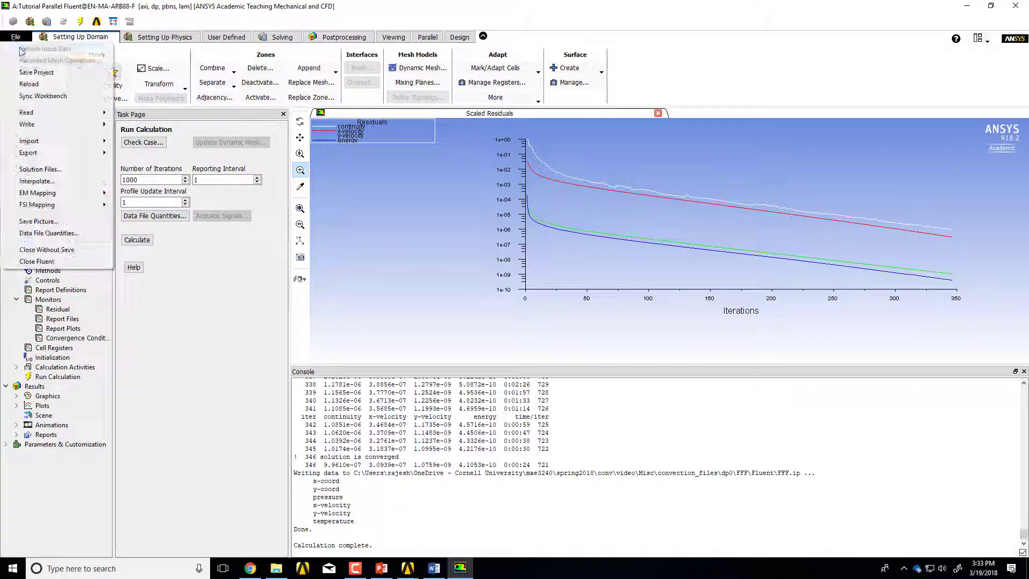